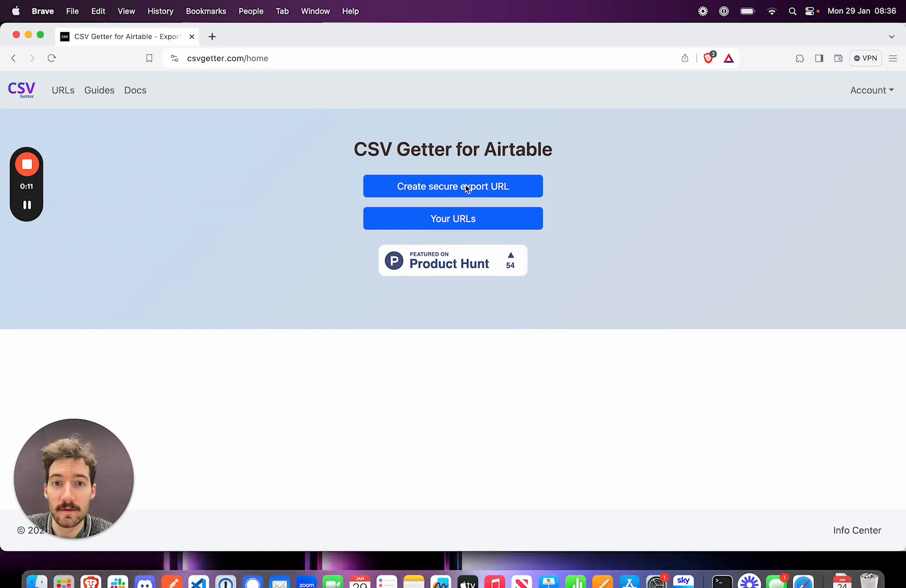
Start a new secure export URL using the CSV Getter demo base, the Sales table and its Grid view.
click(466, 186)
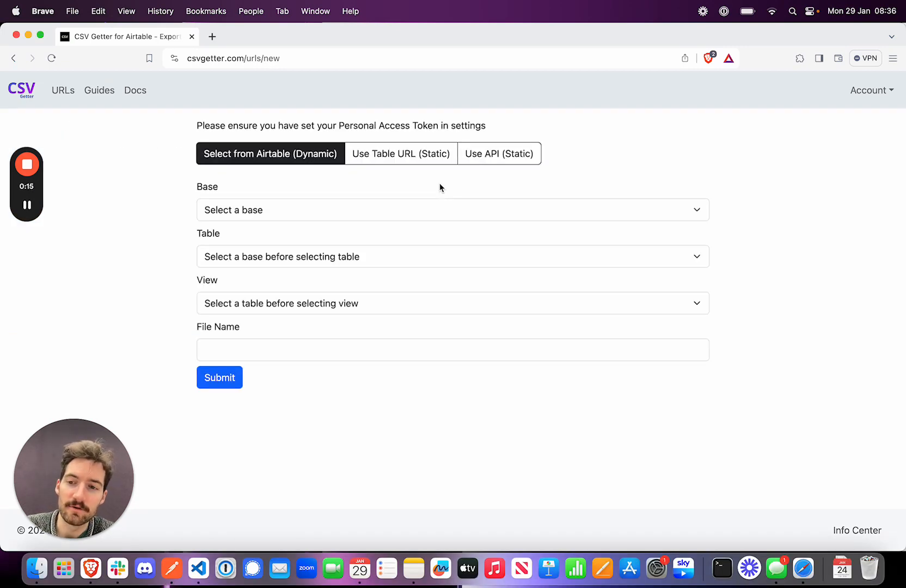
click(265, 217)
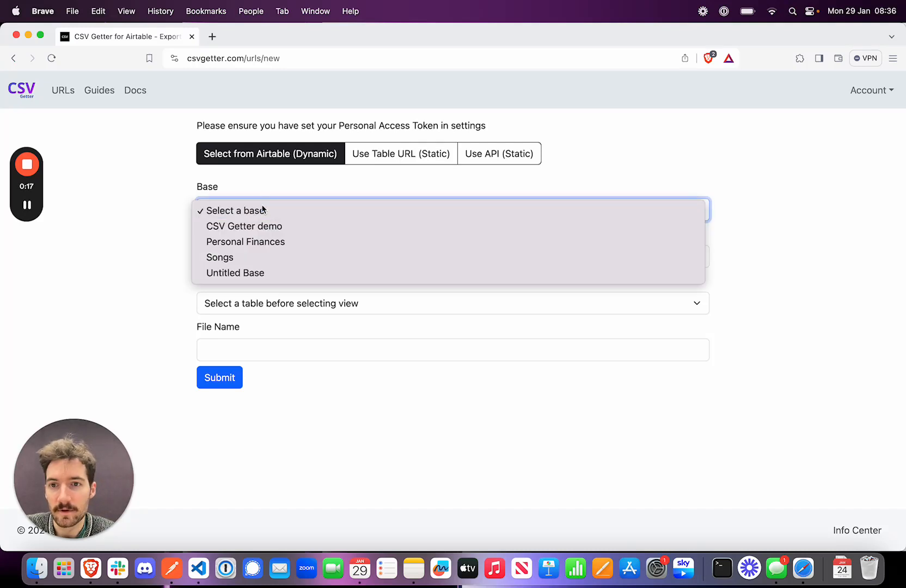
click(252, 227)
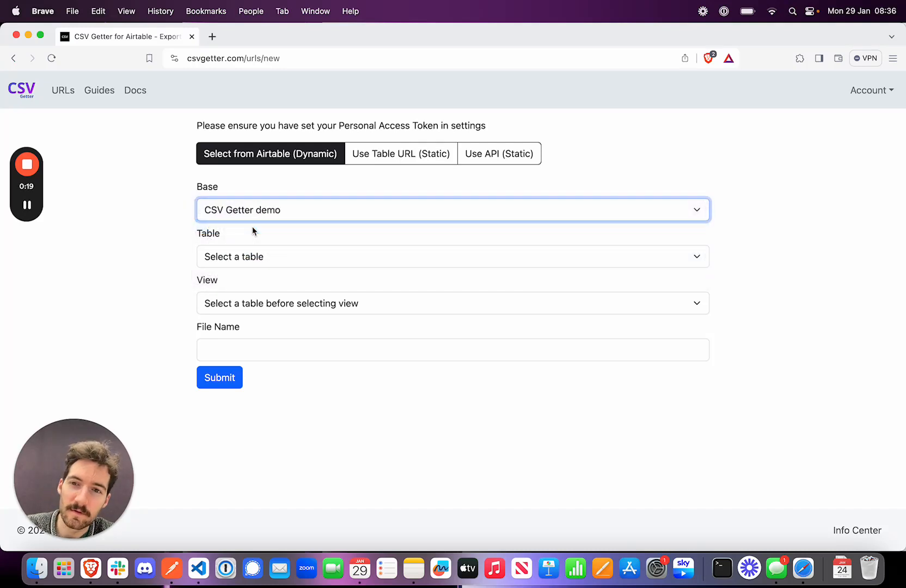
click(253, 257)
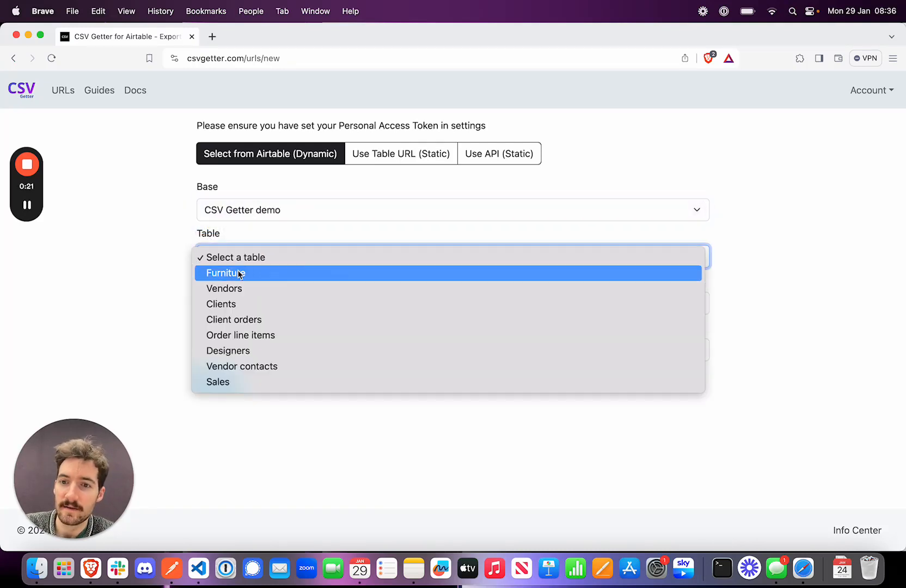
click(225, 384)
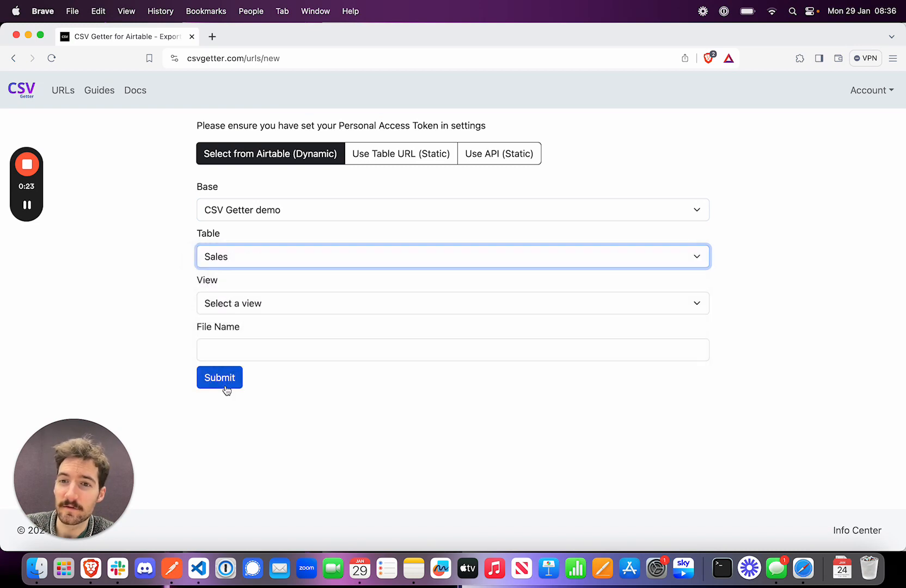
click(234, 308)
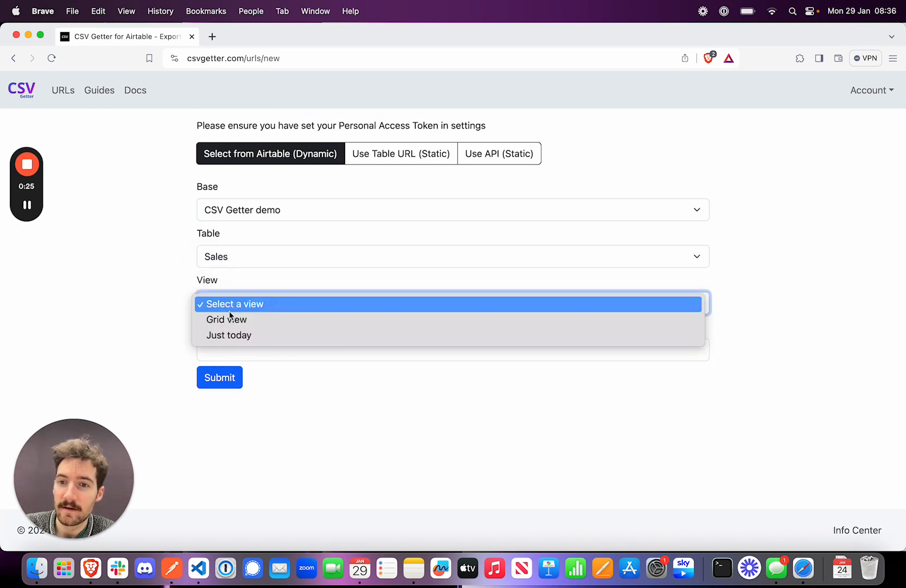
click(224, 320)
Name the export file "Sales output" and submit the export URL form.
click(223, 346)
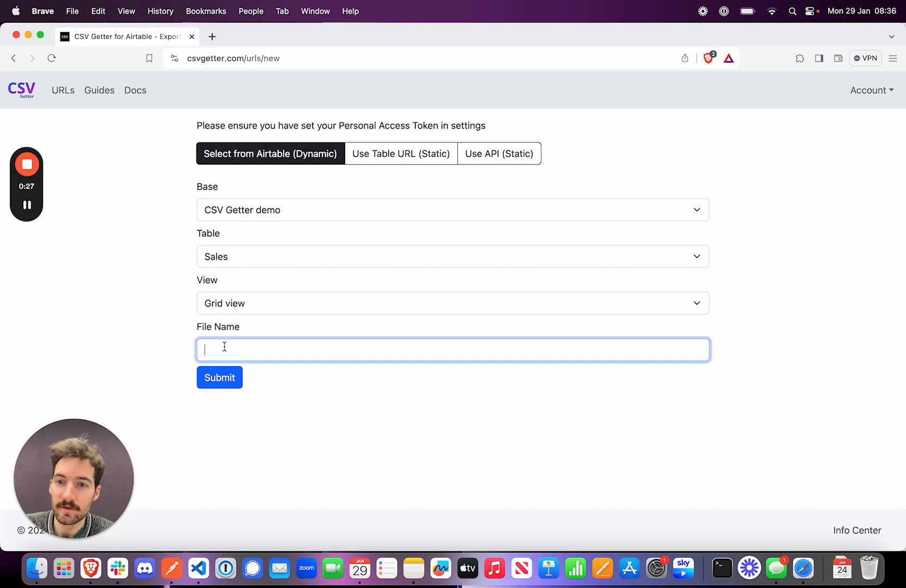
text(Sales output)
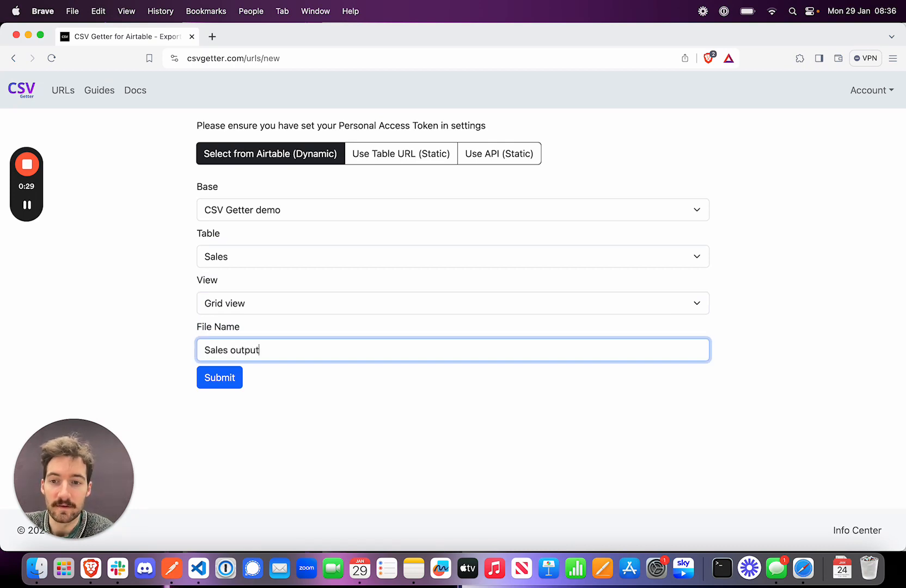
click(224, 379)
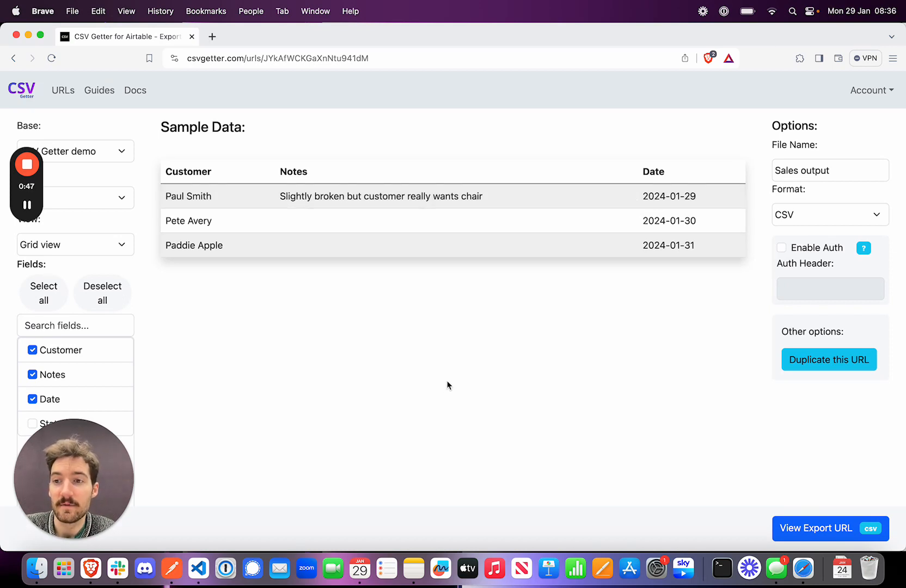
Switch the export's view to Just today and copy its export URL.
click(98, 246)
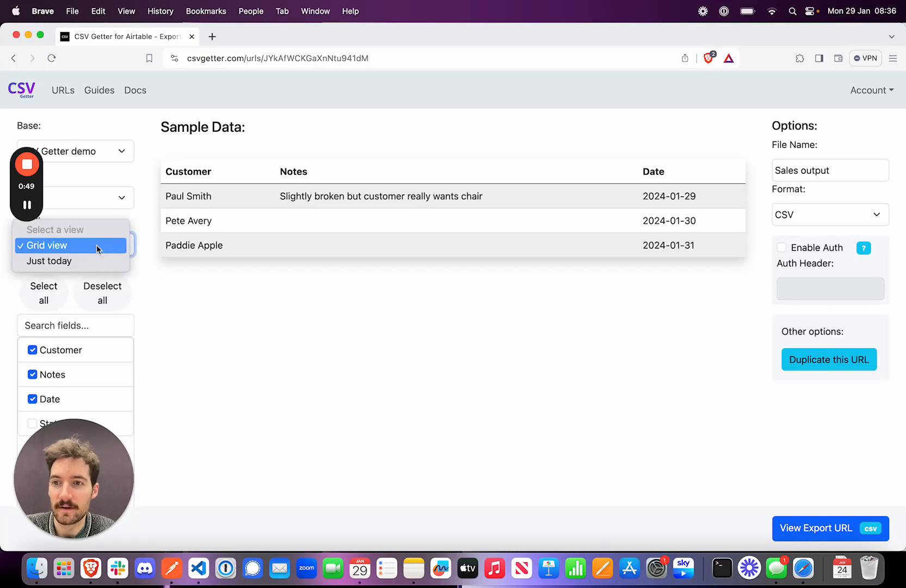
click(71, 261)
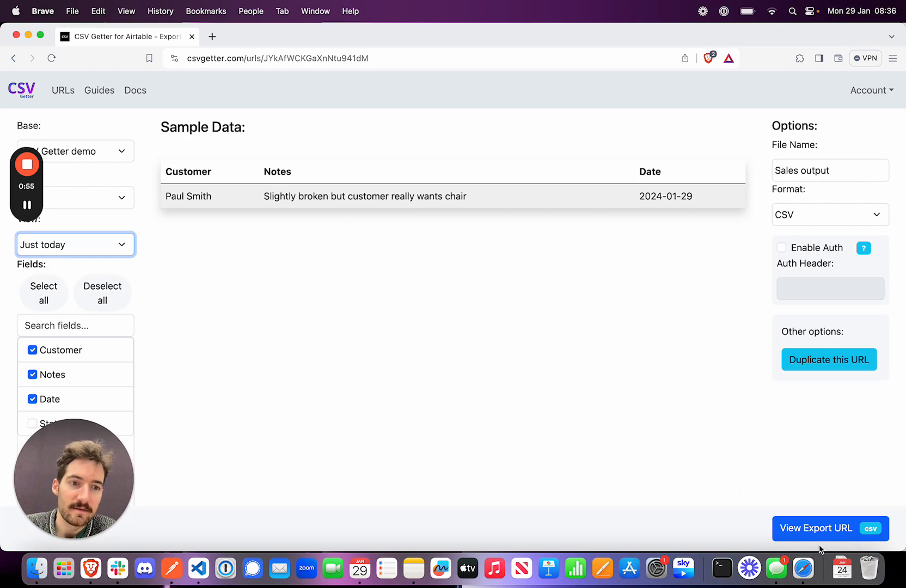
click(814, 529)
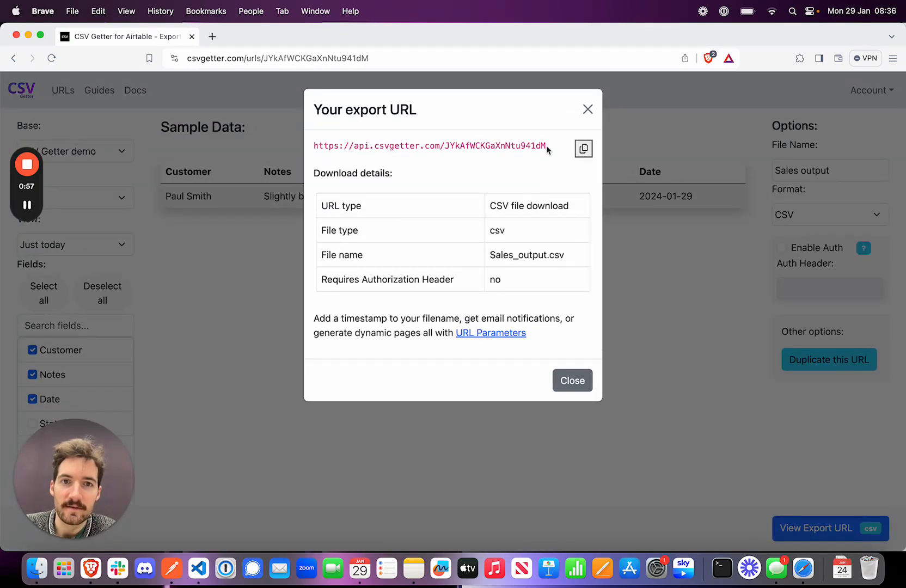
drag(547, 146, 313, 147)
key(super+c)
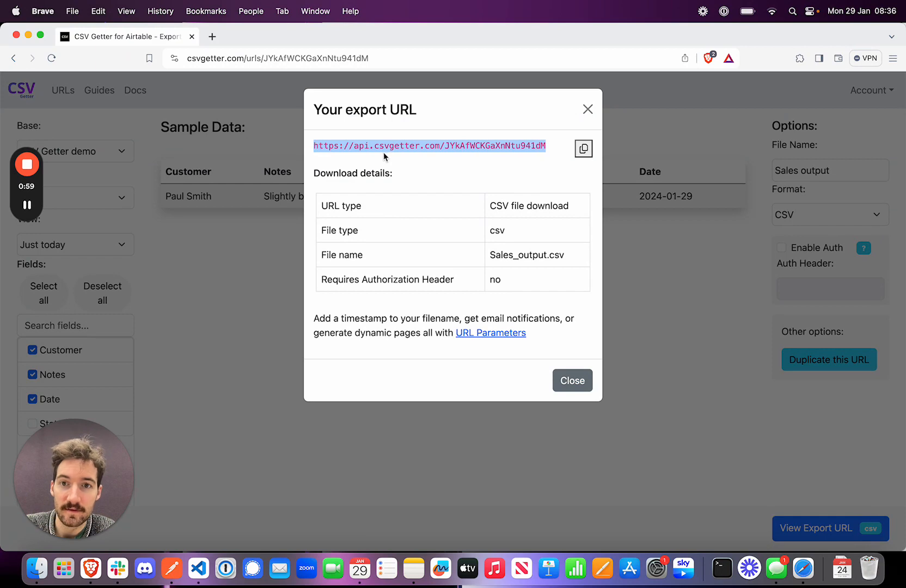
click(588, 109)
Switch to Postman, create a GET request with the copied export URL and send it.
click(176, 583)
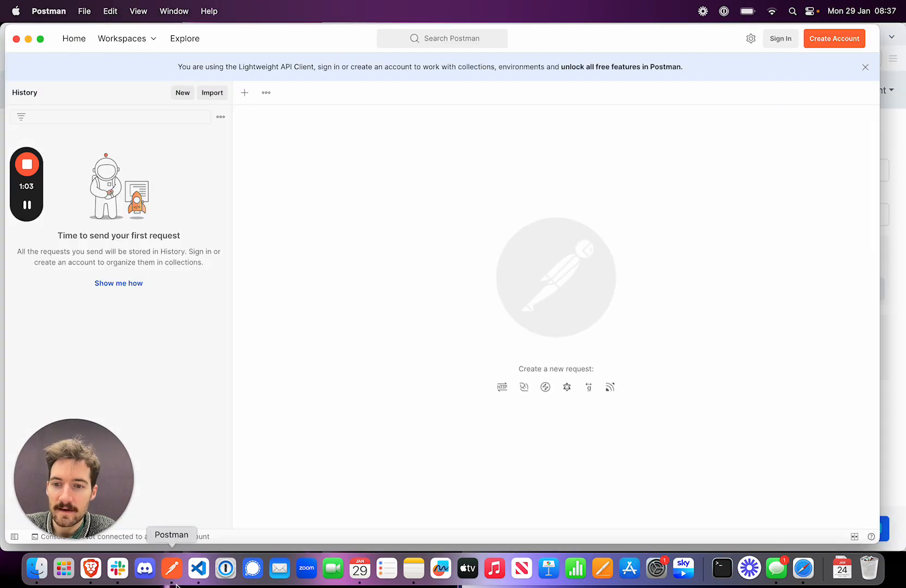
click(243, 97)
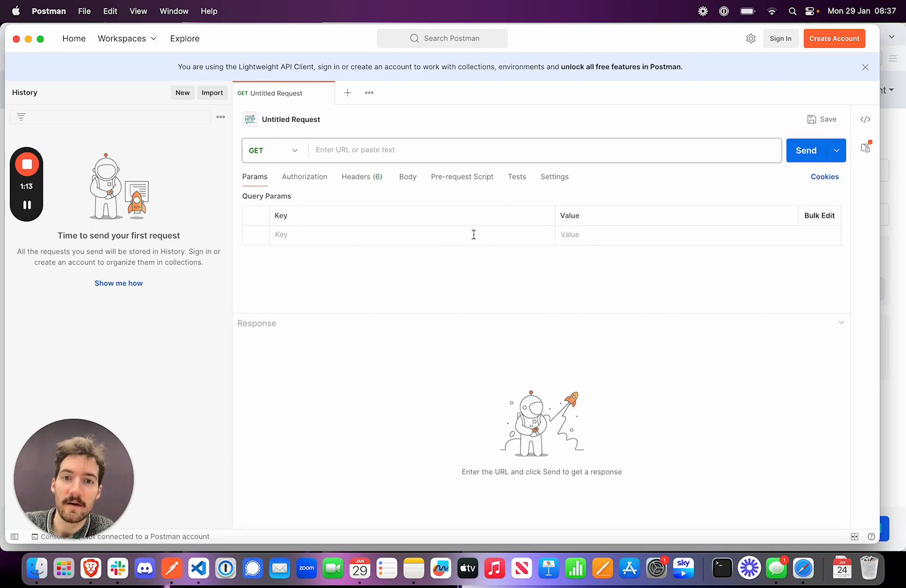
click(356, 151)
key(super+v)
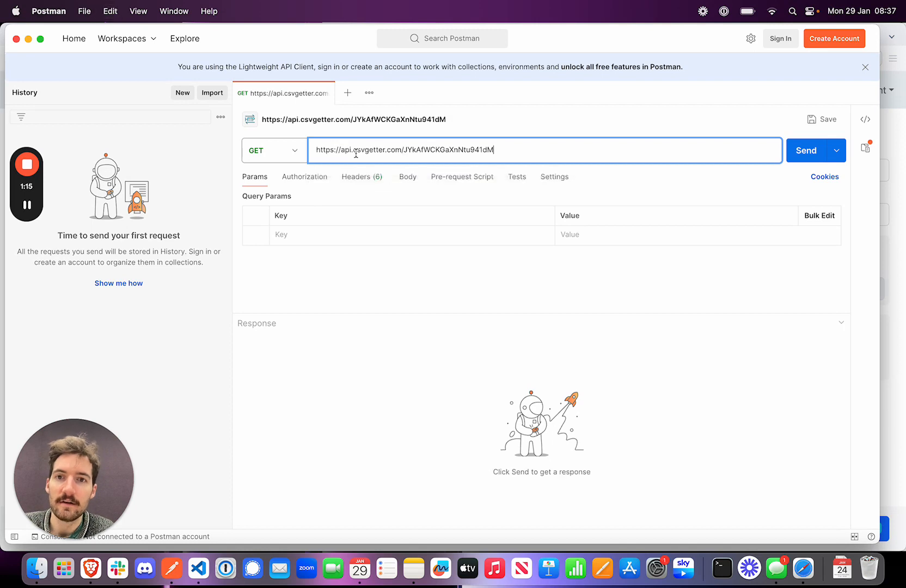
click(795, 158)
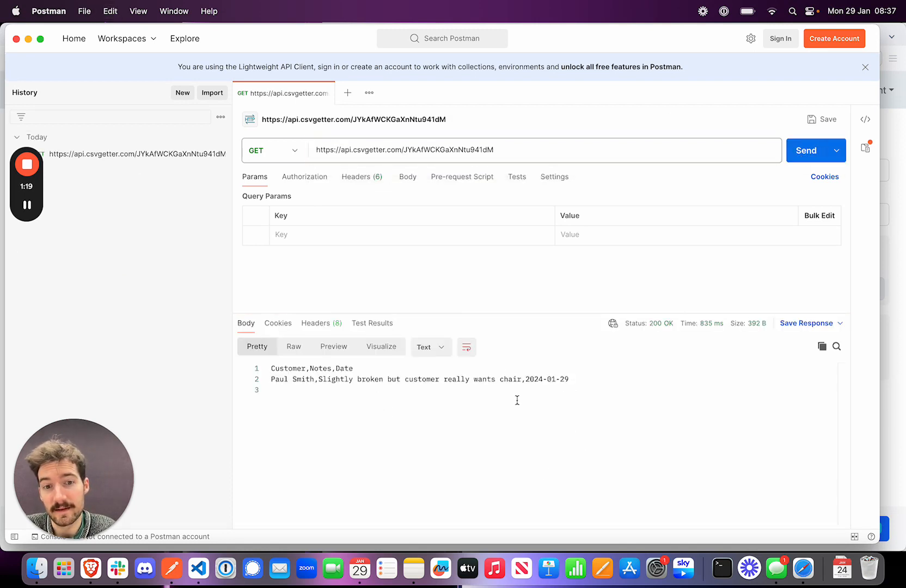
Set the export format to JSON in CSV Getter and resend the GET request in Postman.
click(903, 359)
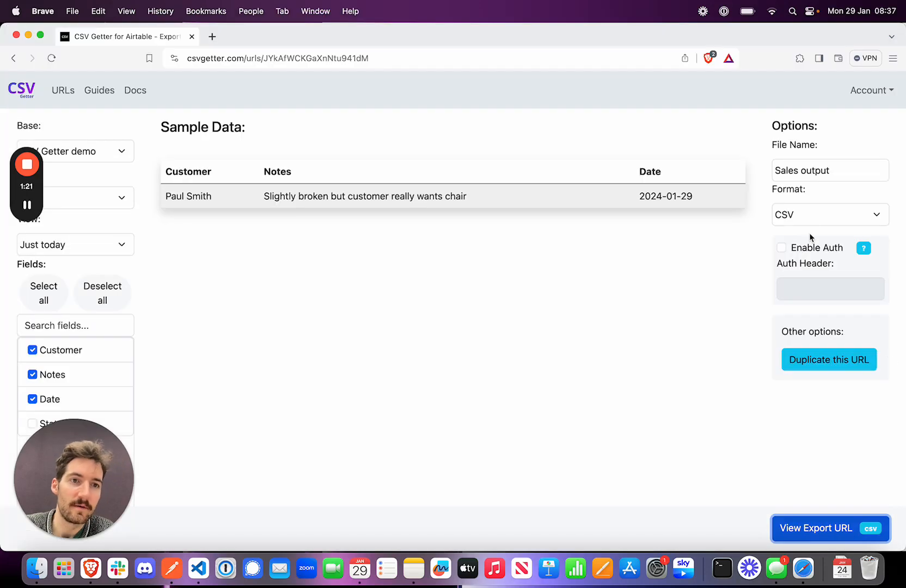
click(793, 216)
click(794, 231)
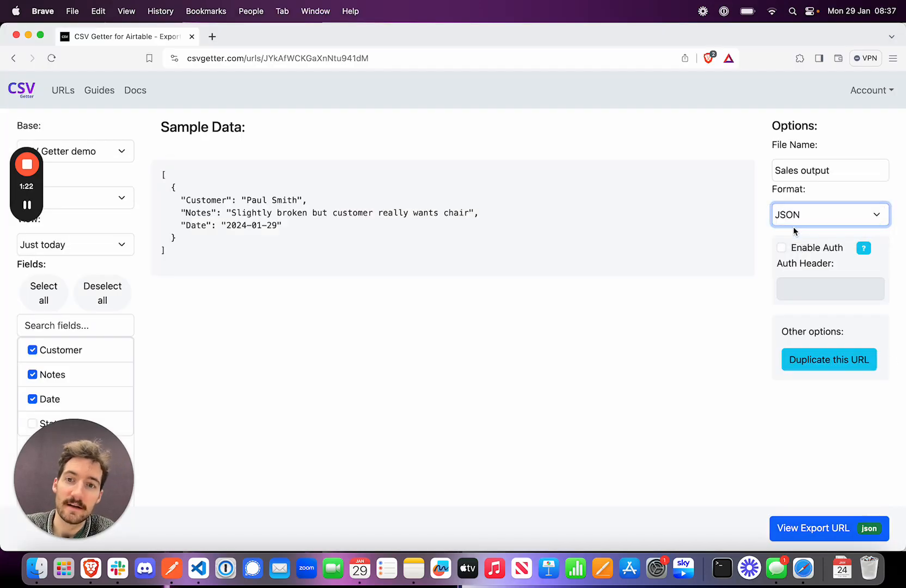
click(172, 568)
click(797, 150)
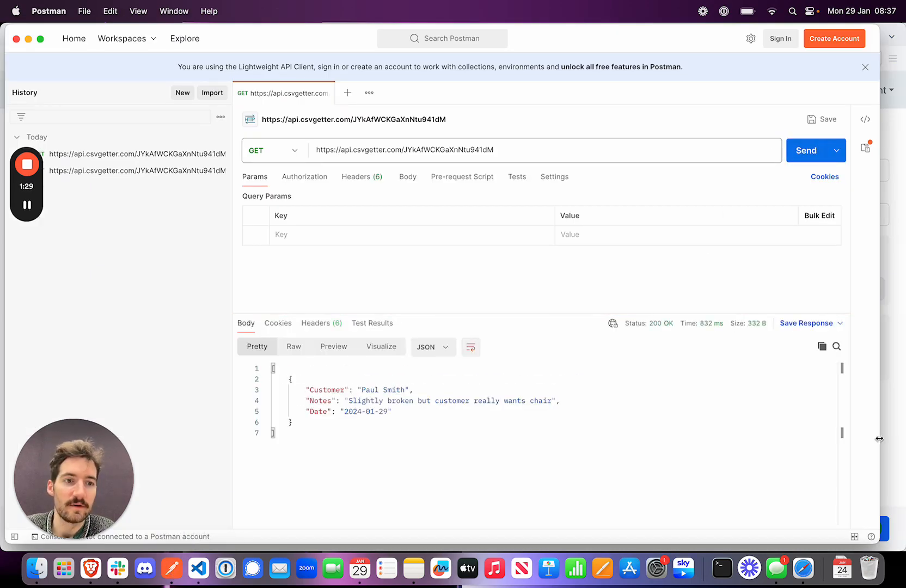
Return to CSV Getter, enable auth for the export URL and enter the auth header value.
click(900, 432)
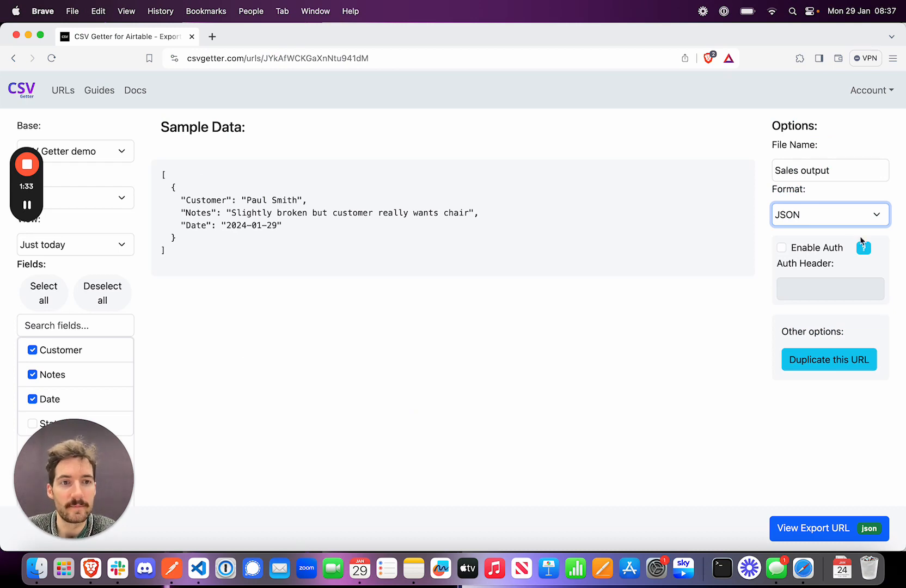
click(782, 249)
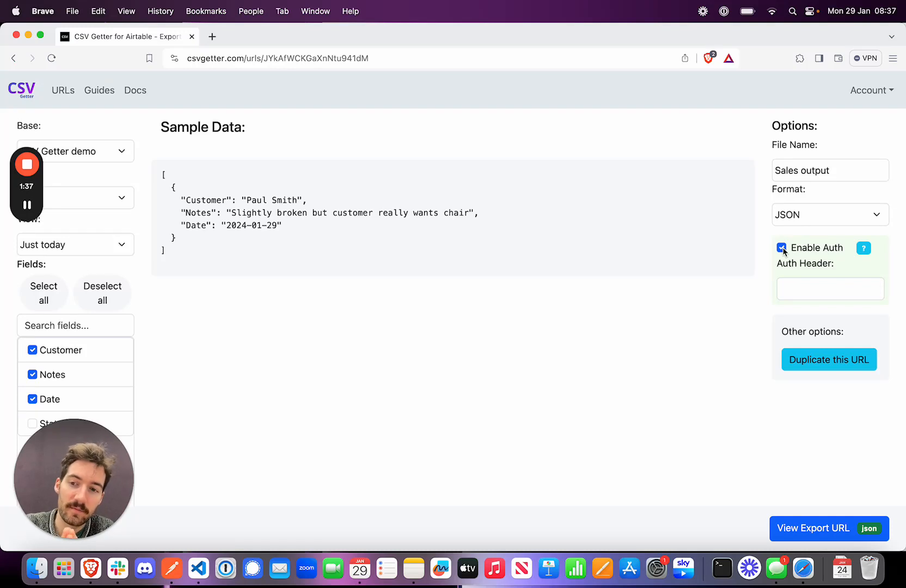
click(799, 291)
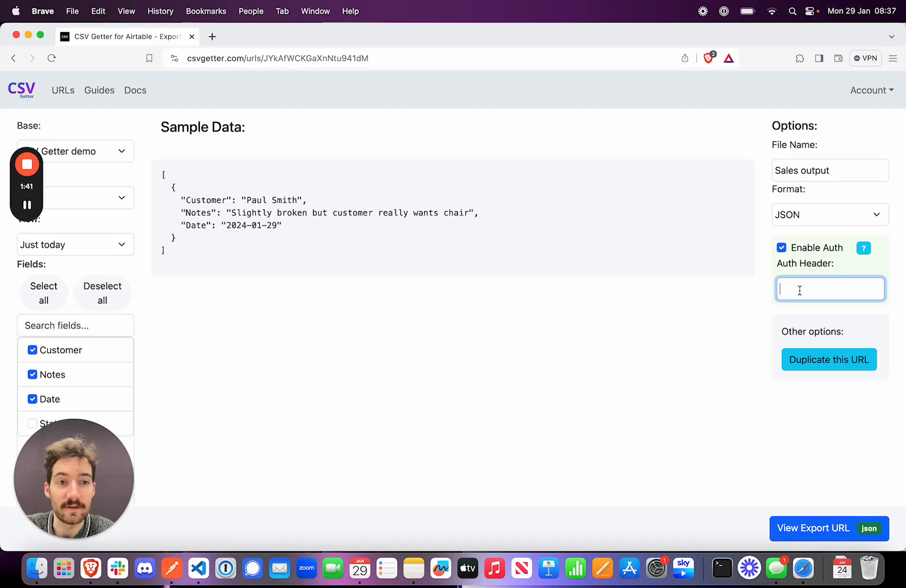
text(csvdemo)
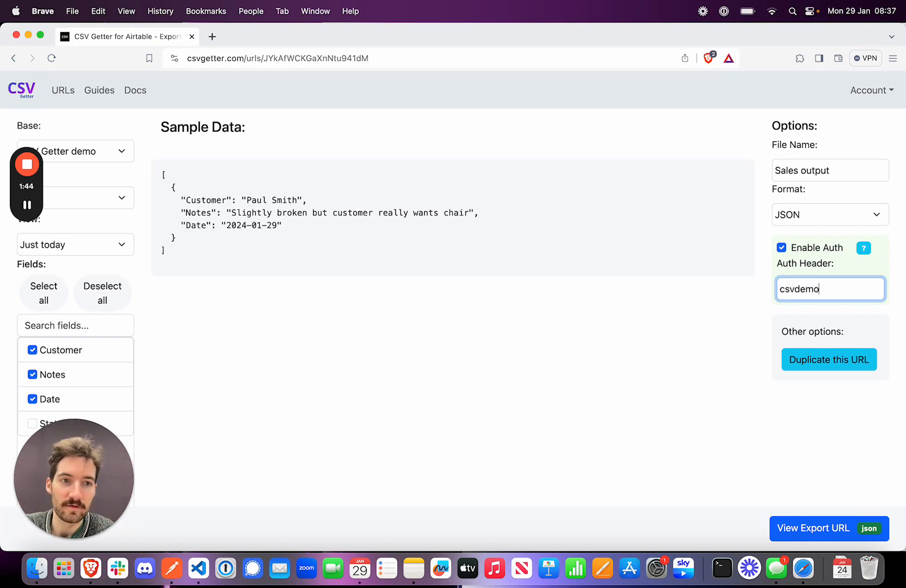
click(556, 373)
Resend the GET request in Postman without authorization, and return to the export's auth settings in CSV Getter.
click(171, 568)
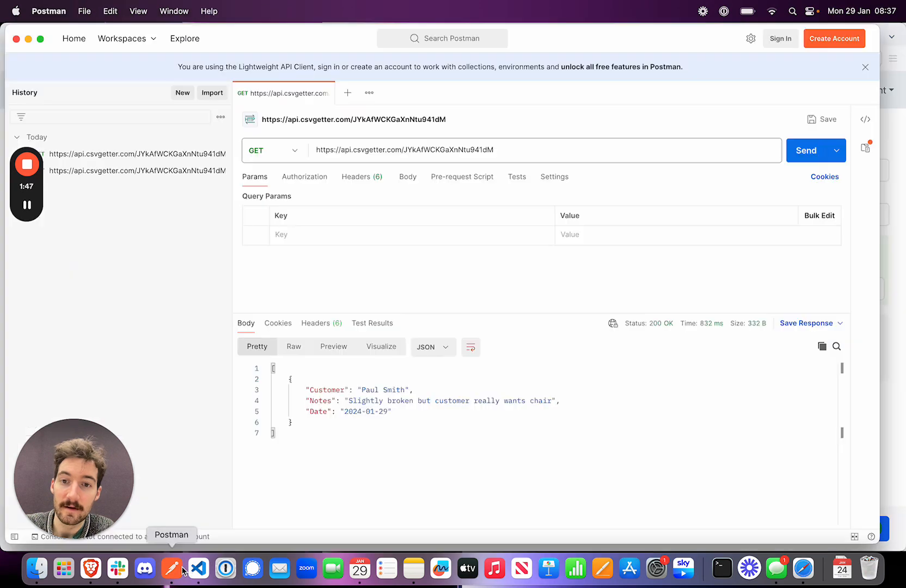
click(803, 158)
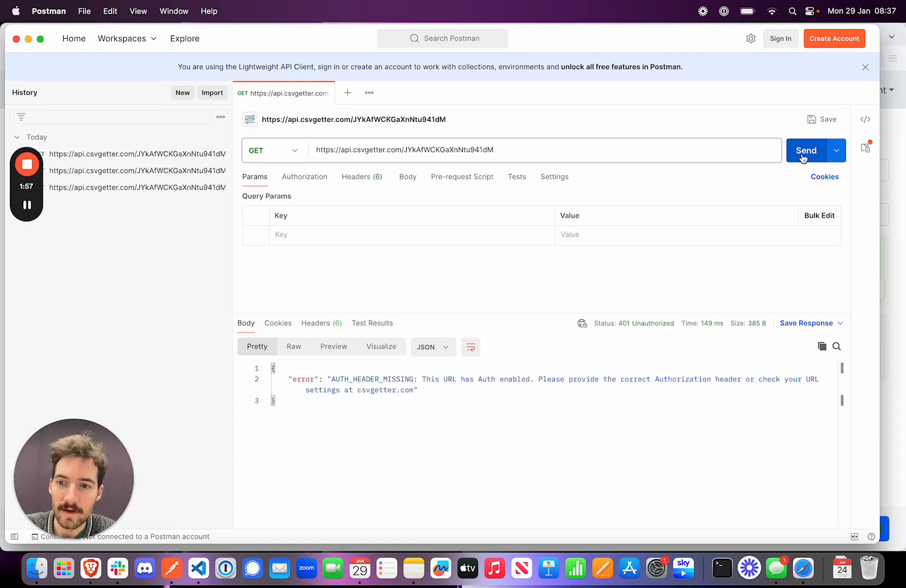
click(890, 378)
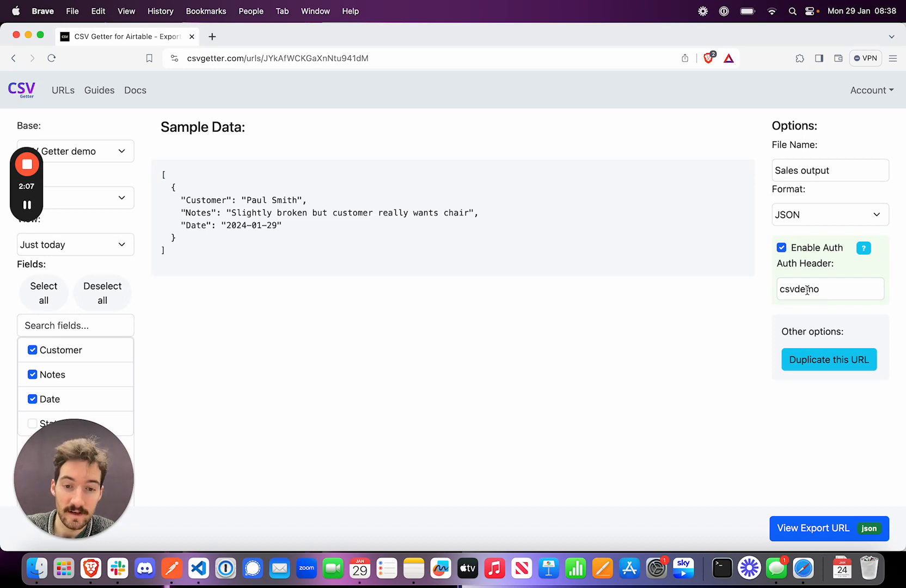
Switch to Postman, set the request's authorization type to Bearer Token and clear the prefilled token.
click(169, 582)
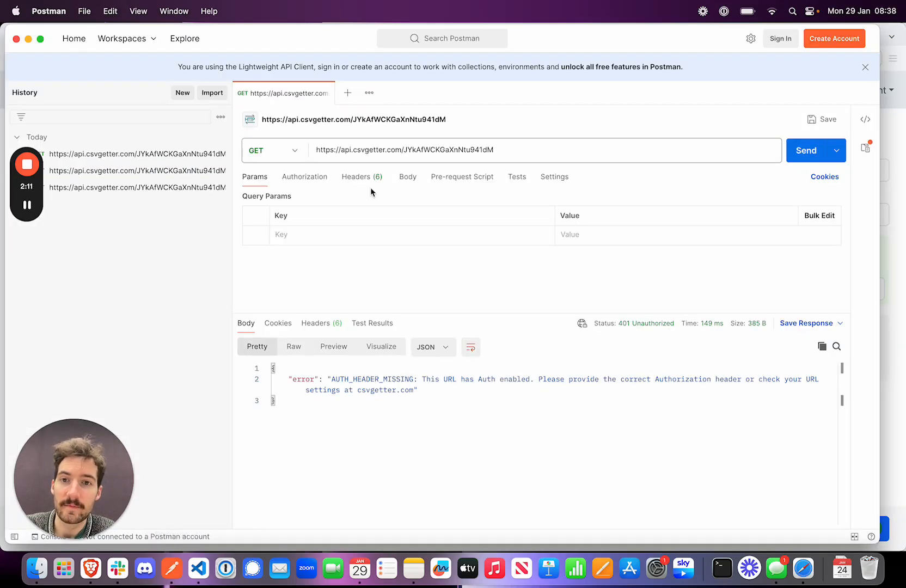
click(359, 179)
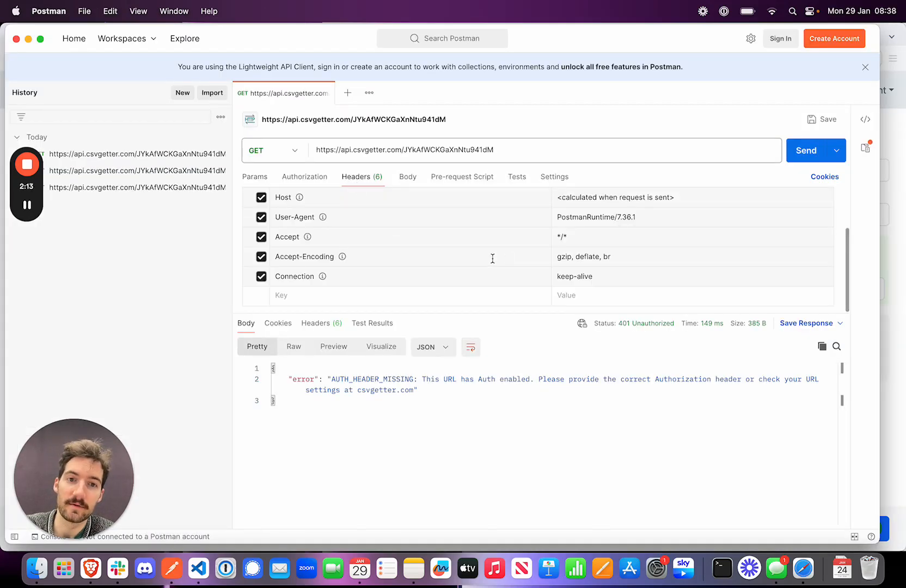
scroll(492, 258, up, 3)
scroll(493, 258, down, 2)
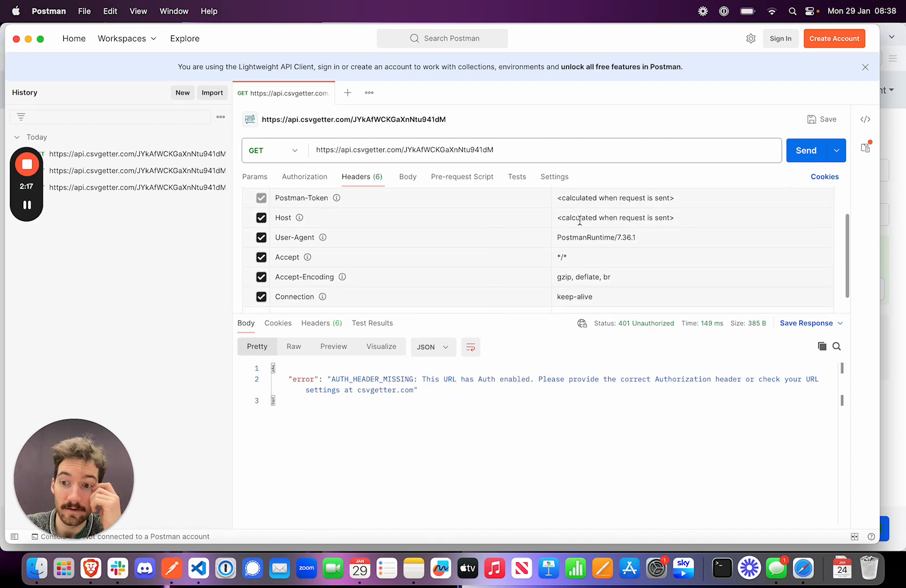
click(299, 180)
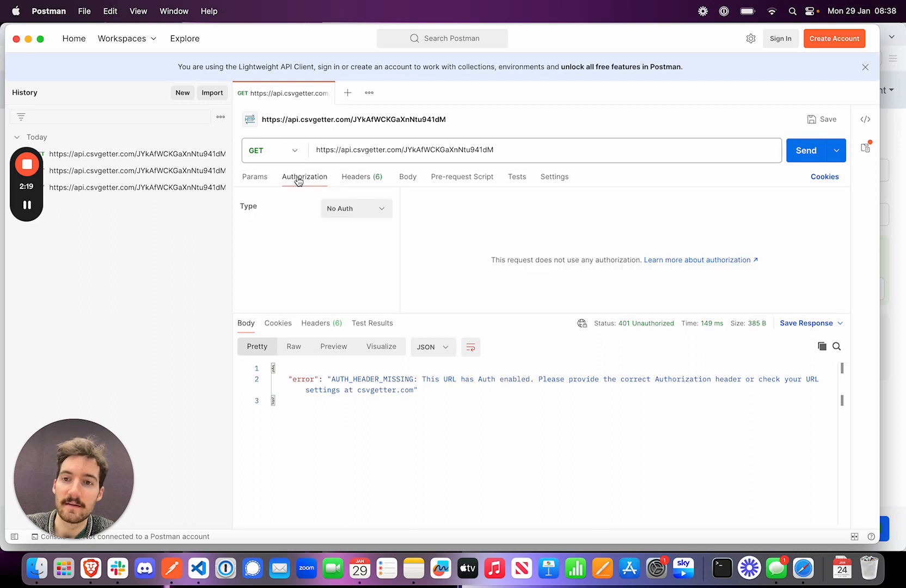
click(348, 209)
click(349, 278)
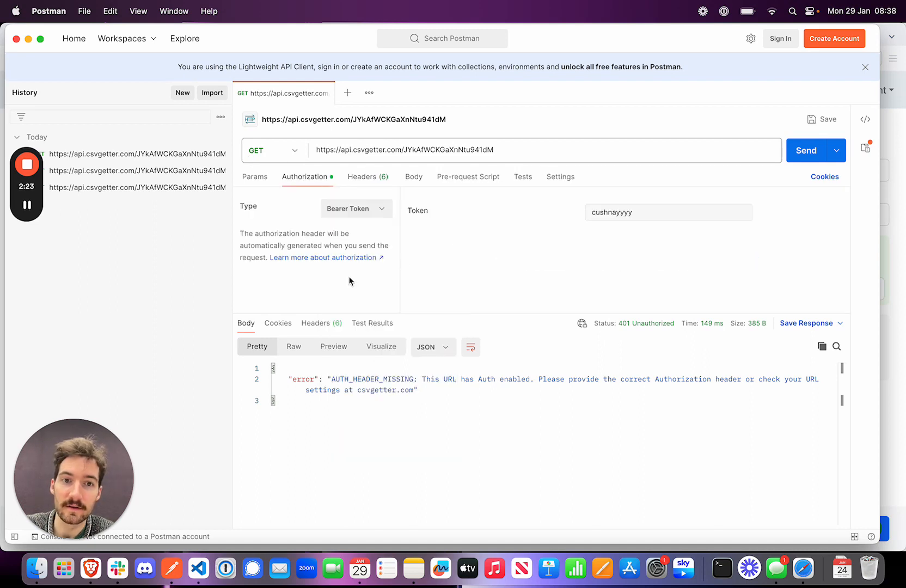
drag(677, 212, 538, 216)
key(BackSpace)
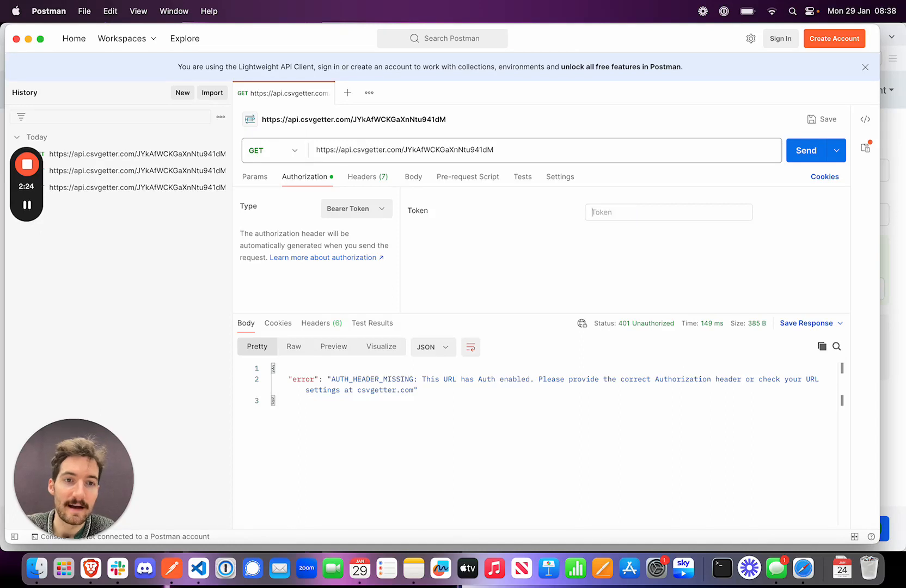
Copy the auth header value from CSV Getter and enter it as the request's bearer token in Postman.
click(878, 265)
drag(823, 290, 774, 296)
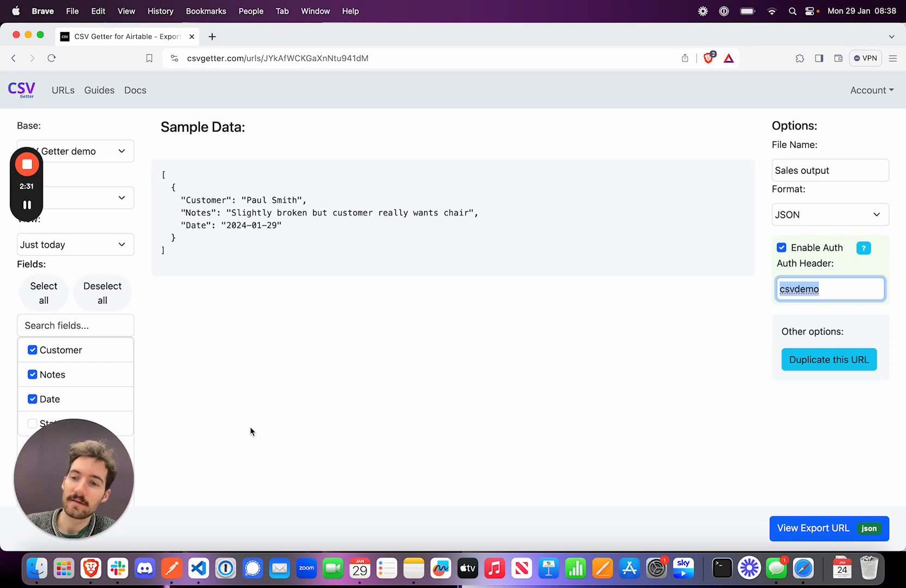
click(172, 568)
text(csvdemo)
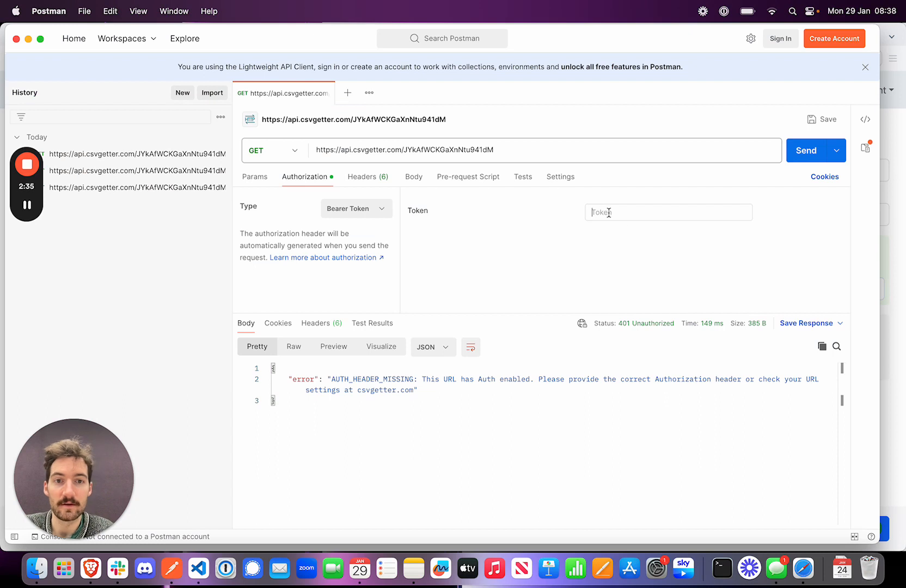
Send the GET request with the bearer token and review the Authorization header generated for the request.
click(809, 150)
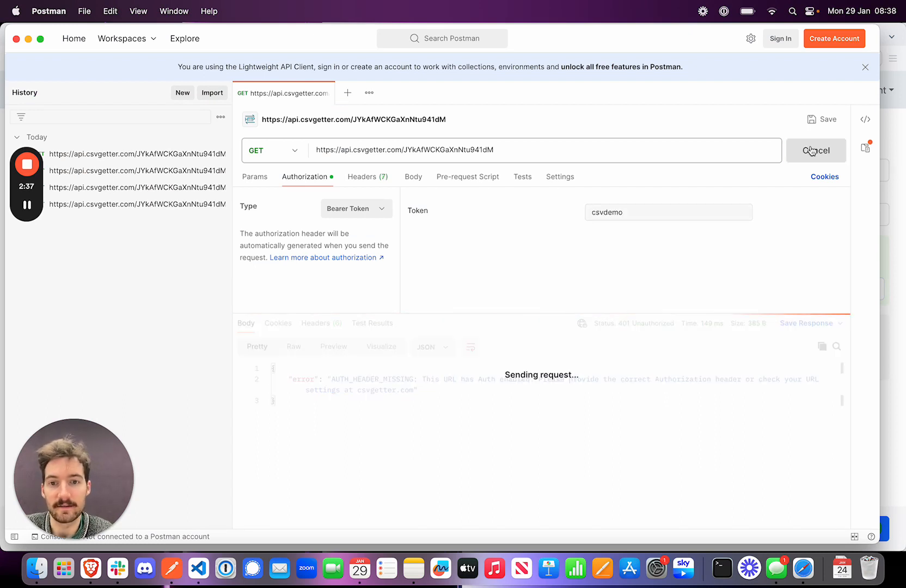
click(367, 177)
scroll(368, 219, down, 1)
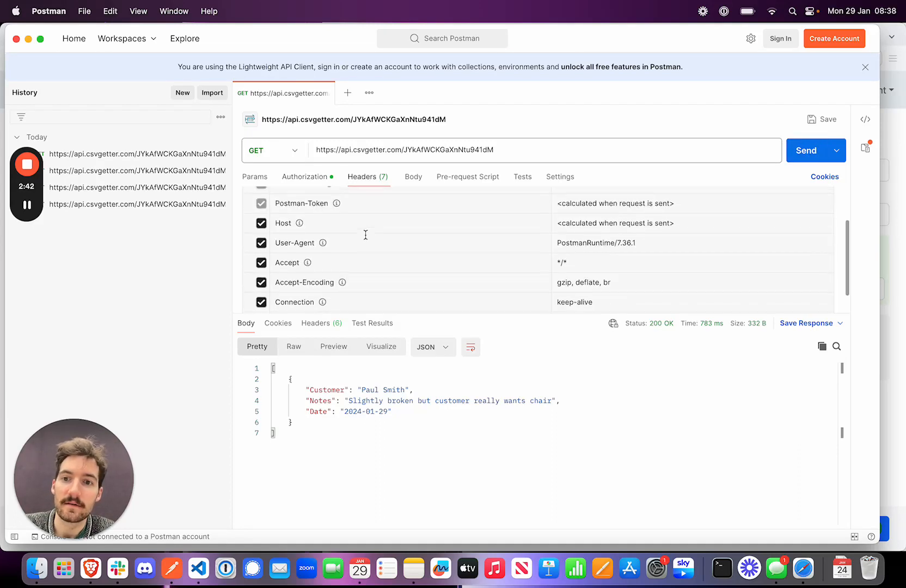
scroll(364, 235, up, 3)
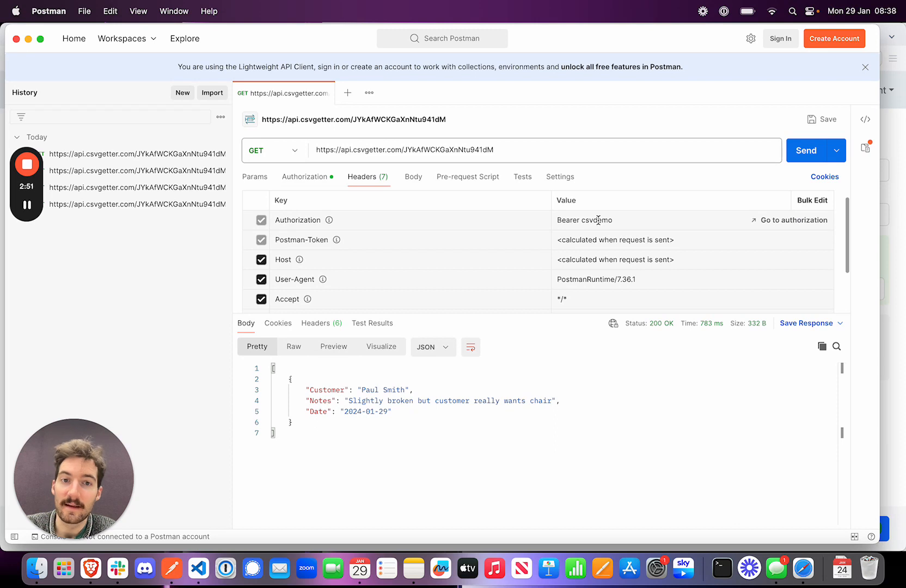
click(318, 177)
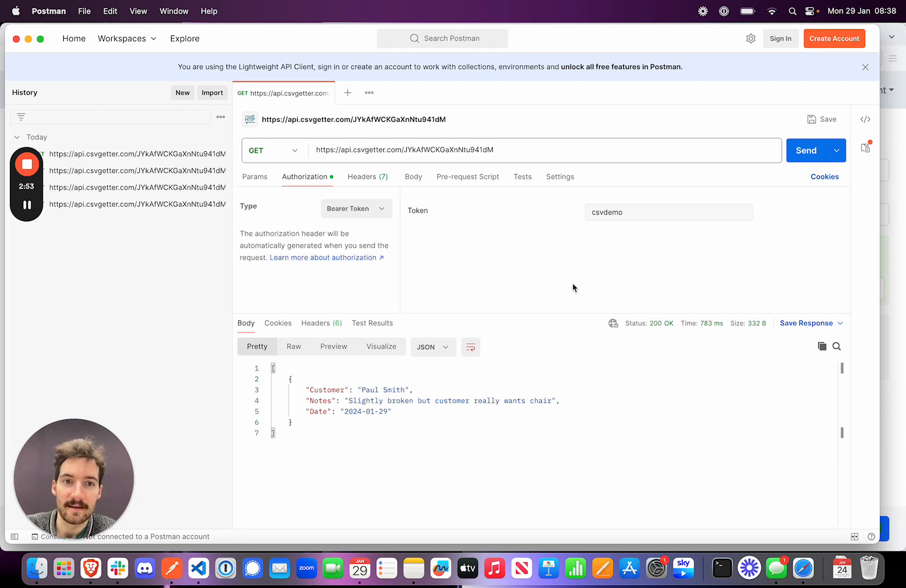
click(367, 184)
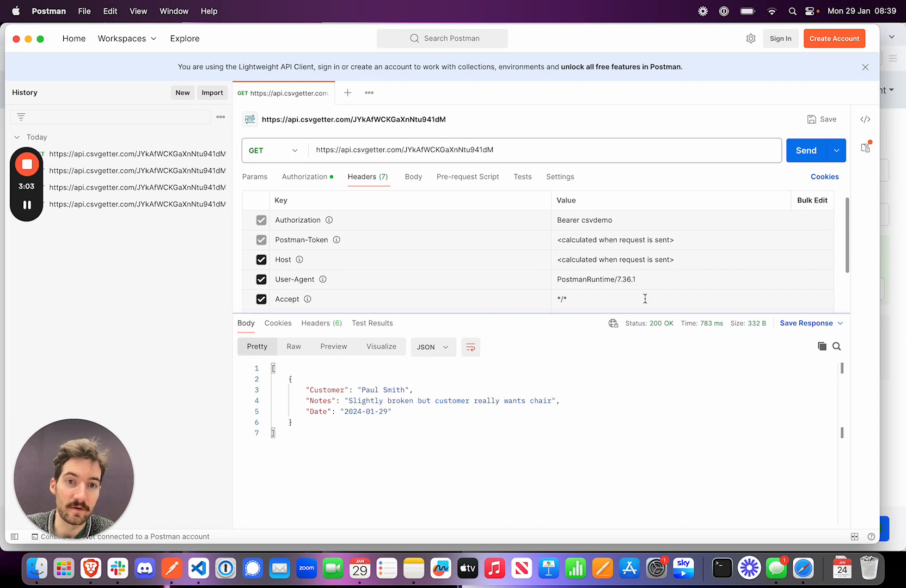
Make the request's bearer token incorrect by appending extra digits to the existing token value.
click(305, 176)
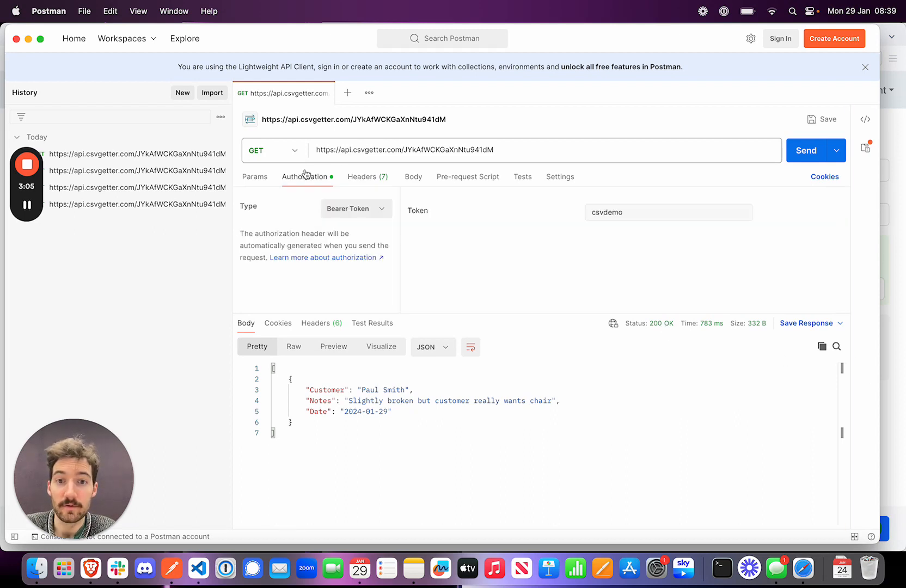
click(637, 213)
text(123)
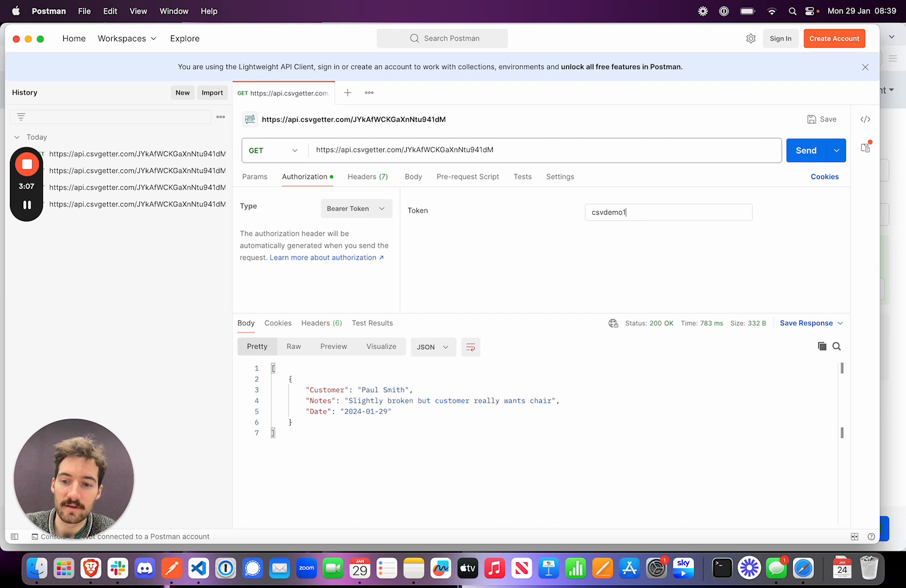
Check the auth header value in CSV Getter, return to Postman and resend the GET request with the mismatched token.
click(889, 359)
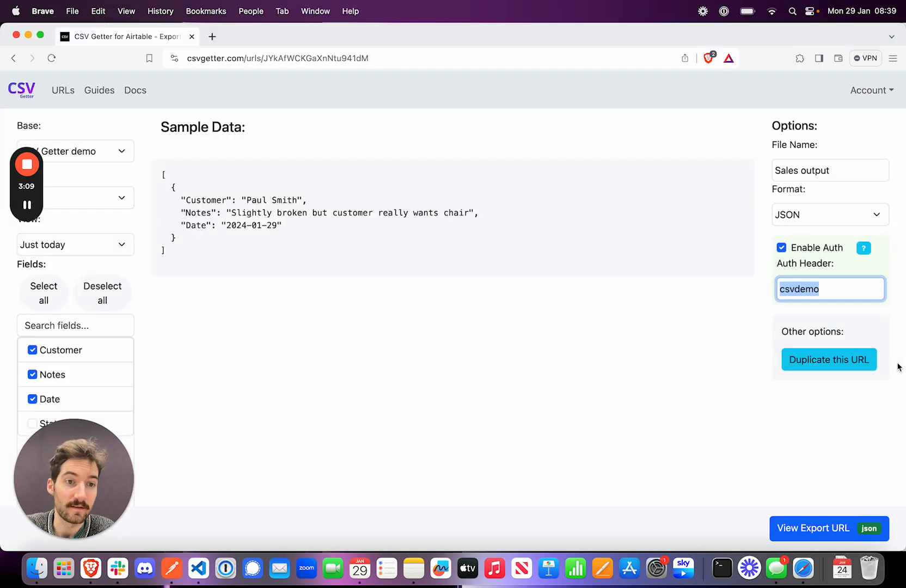
click(536, 346)
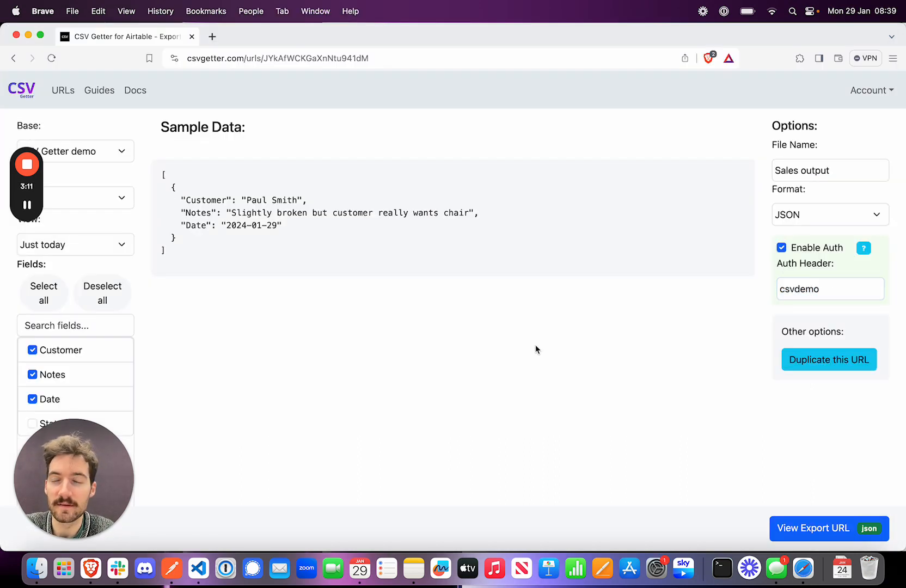
click(172, 568)
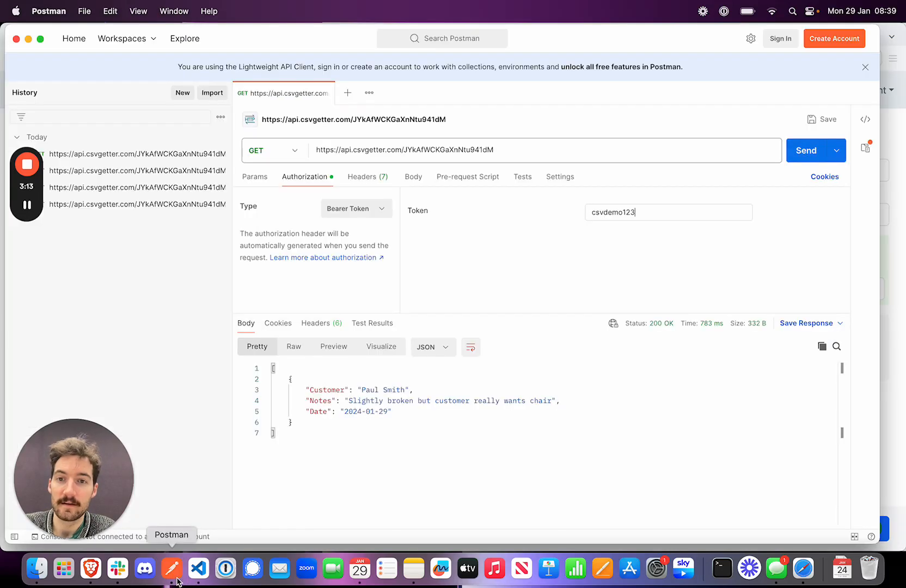
click(801, 156)
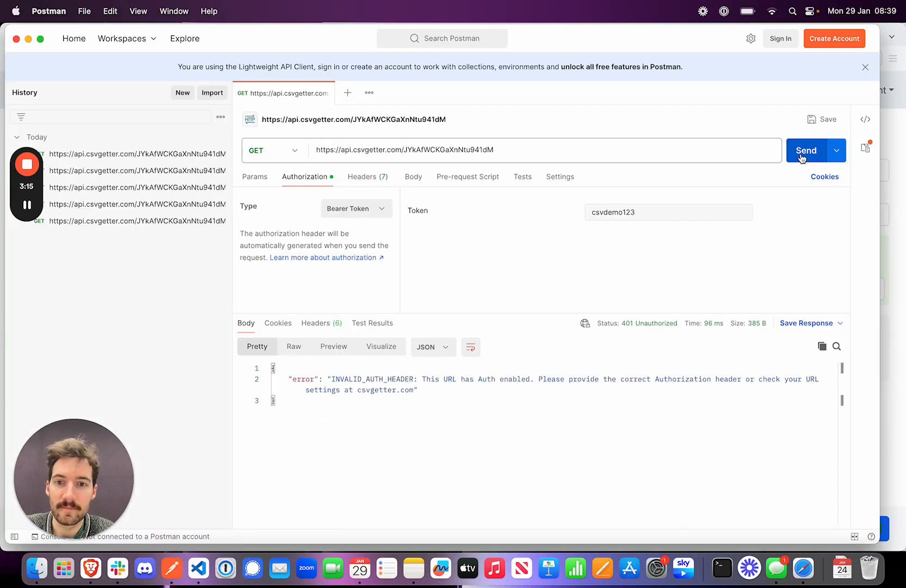
Switch to CSV Getter and set the export URL's output format to CSV.
click(893, 398)
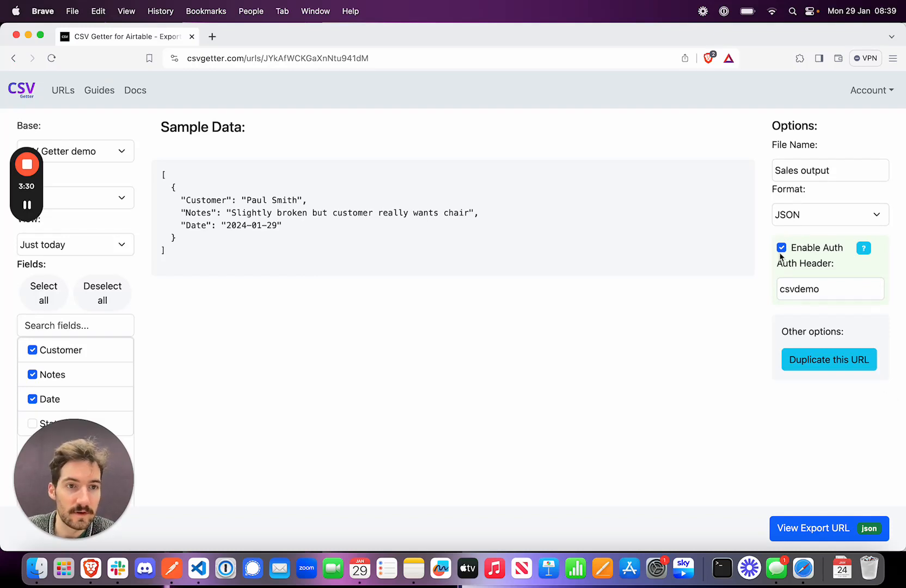
click(825, 221)
click(791, 201)
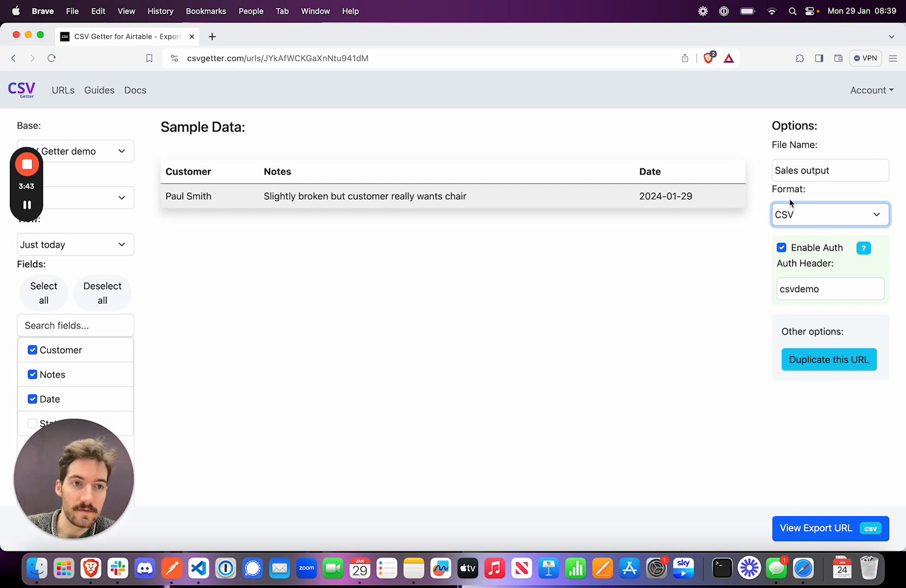
click(637, 379)
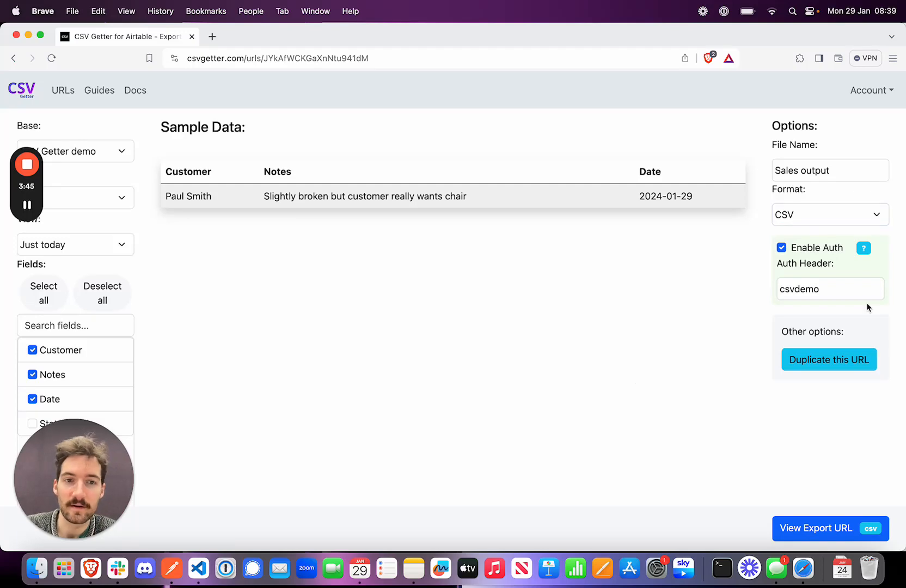
Open the Enable Auth help, highlight the required Bearer request header format and close the help.
click(866, 250)
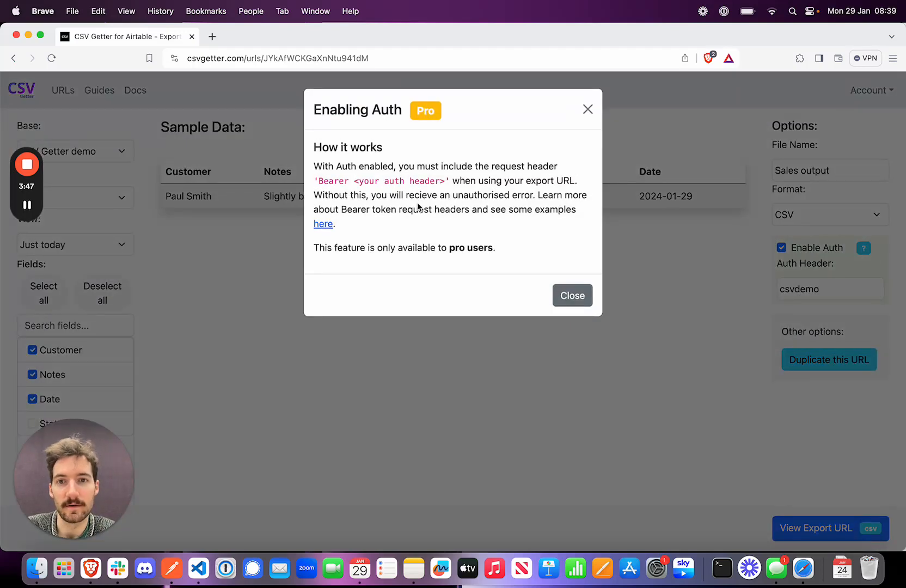
drag(452, 181, 313, 185)
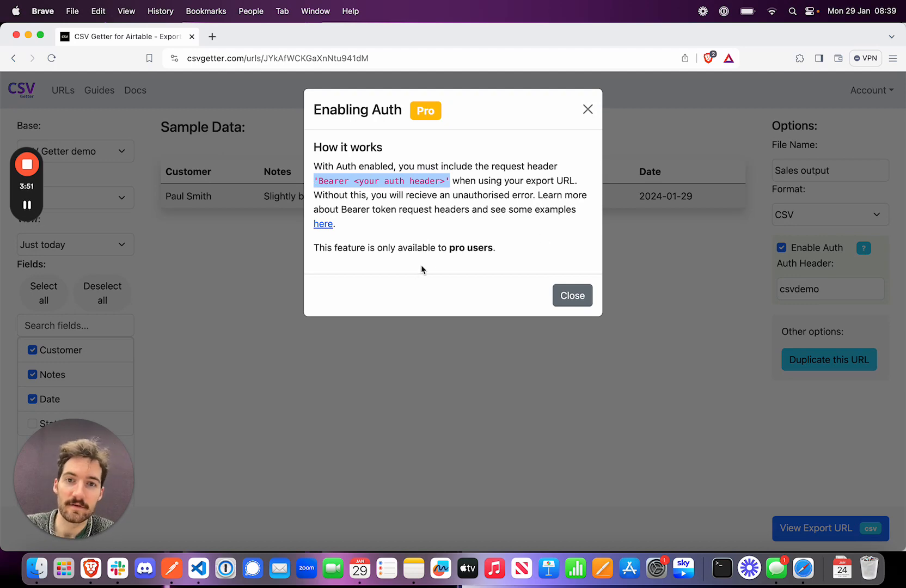
click(589, 110)
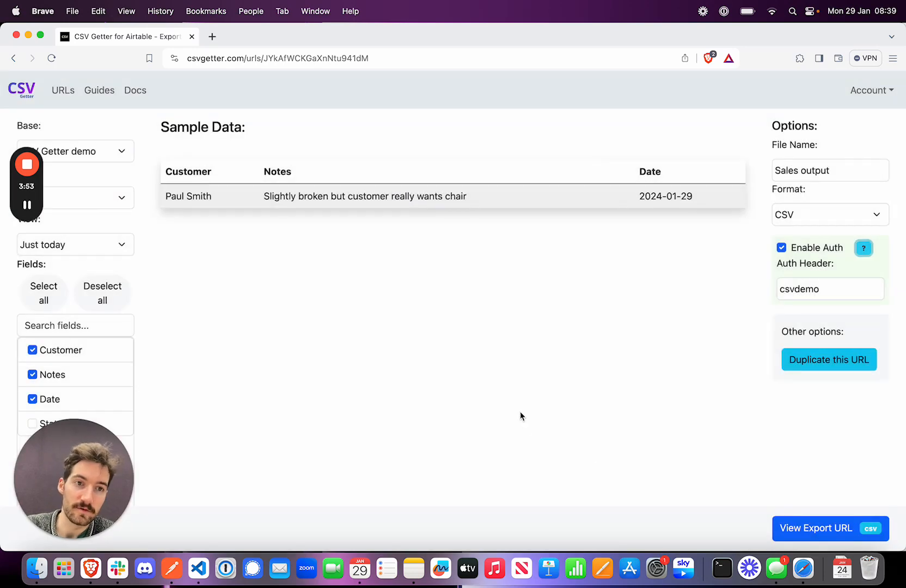